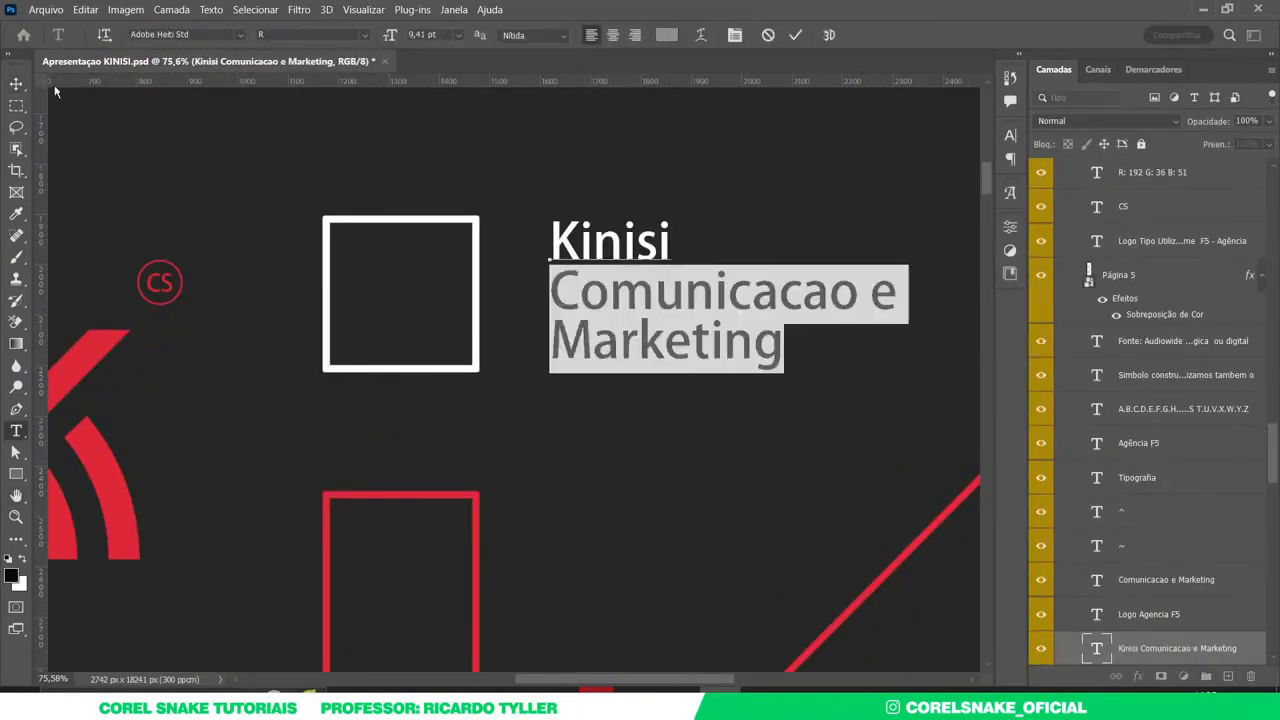
# Step: Leave text editing of the Kinisi caption, check the presentation's sections and save Apresentaçao KINISI.psd
pyautogui.click(16, 83)
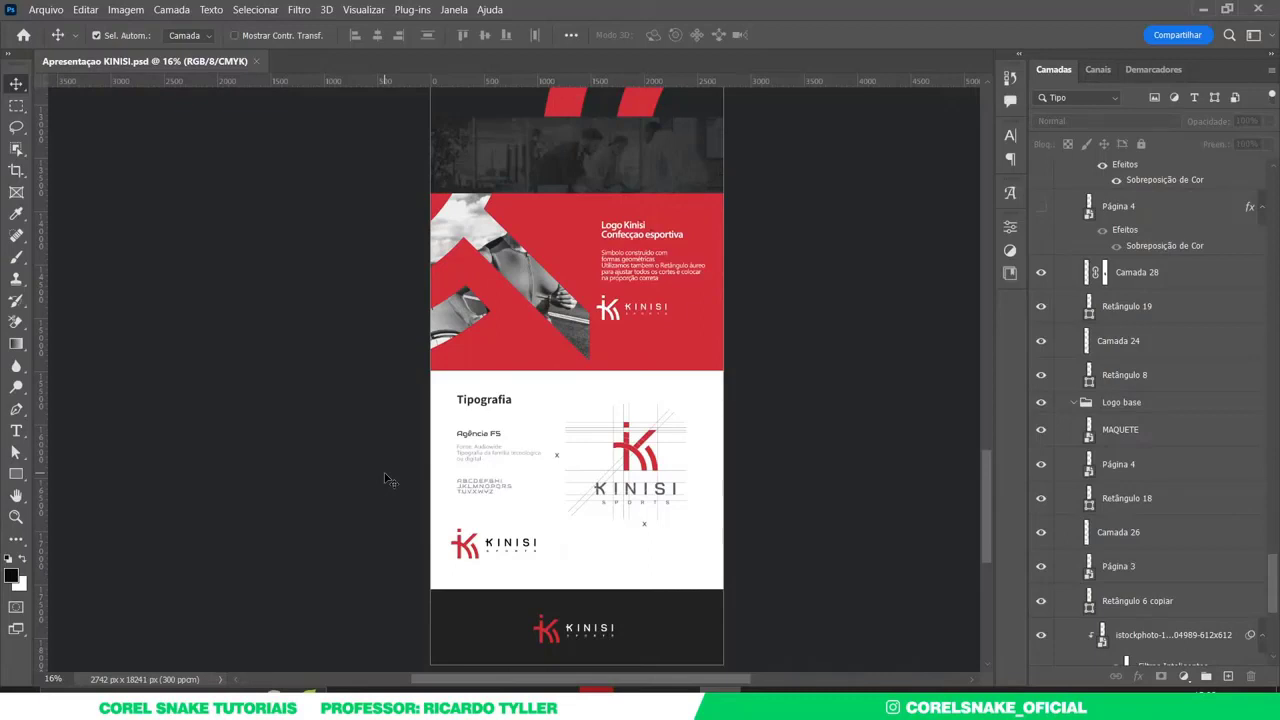
pyautogui.scroll(5, 388, 480)
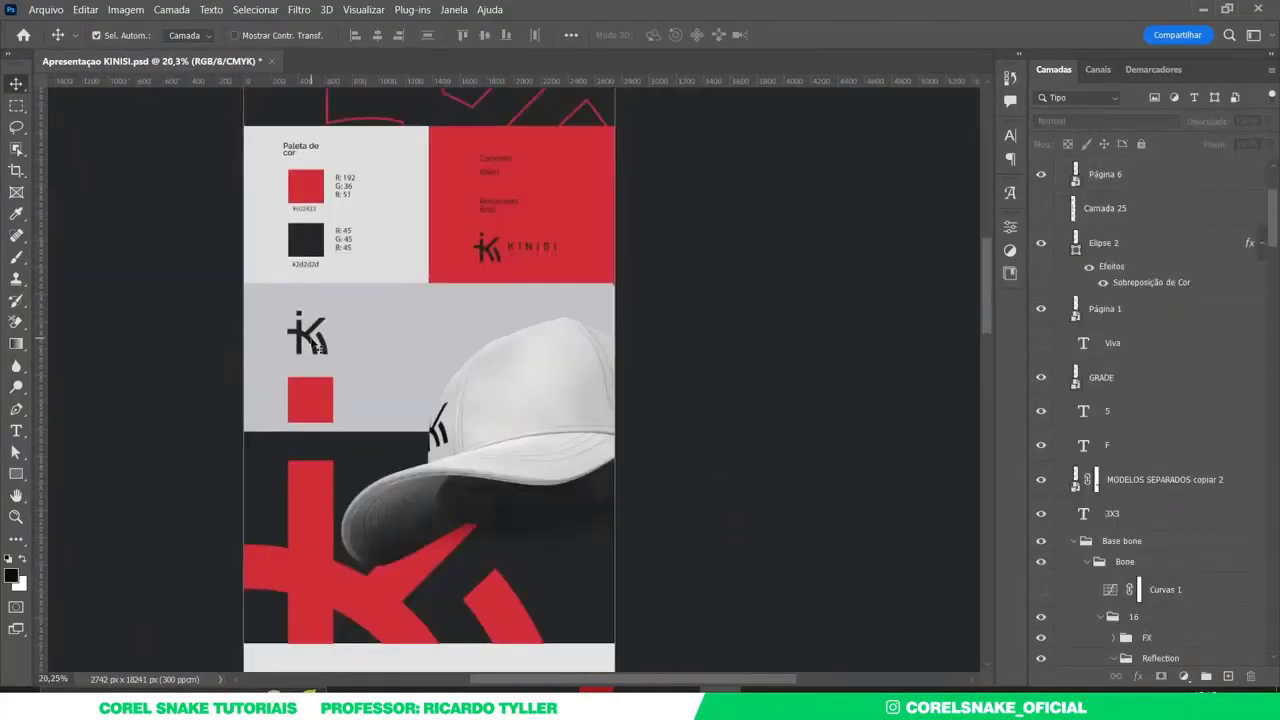
pyautogui.scroll(-15, 677, 374)
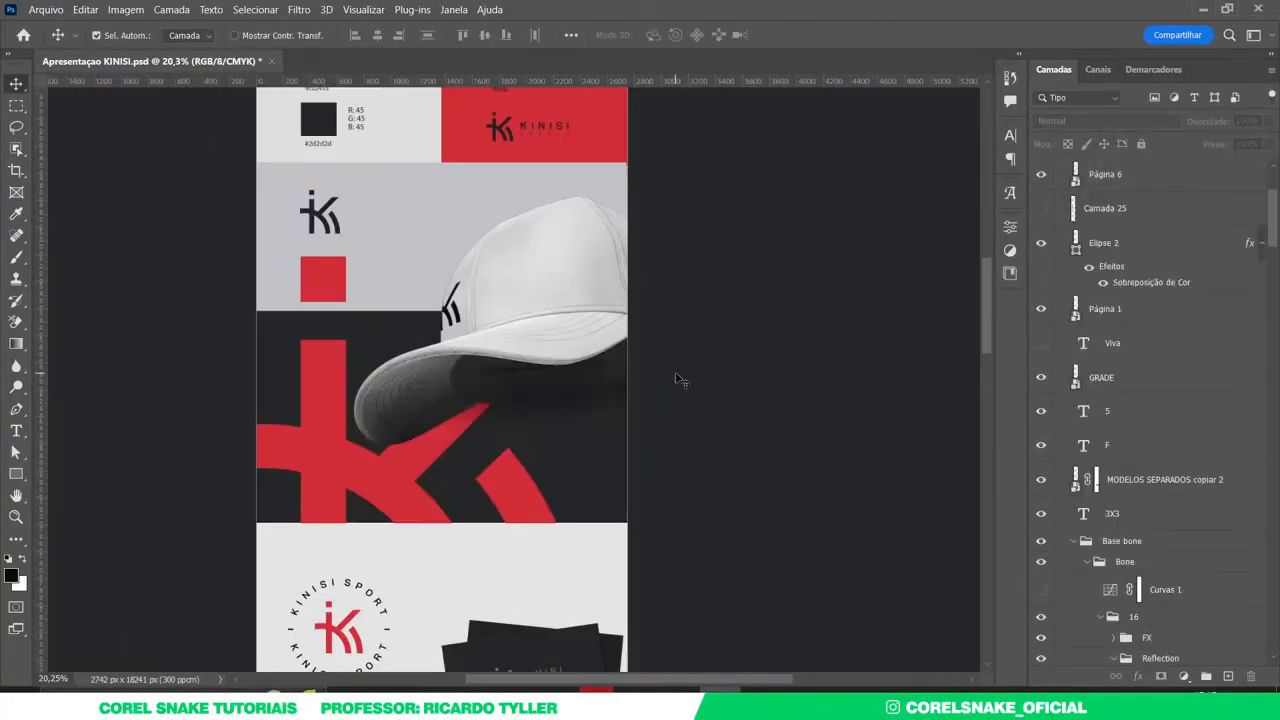
pyautogui.hotkey('ctrl', 's')
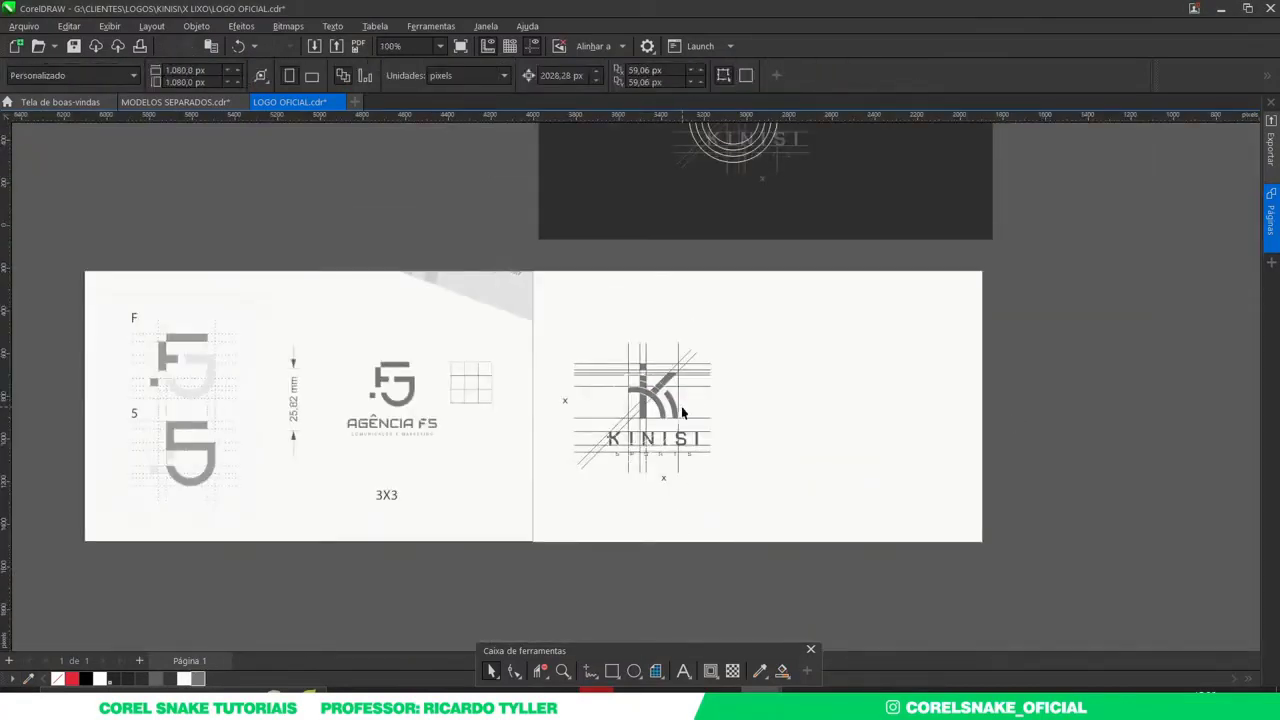
# Step: Switch to CorelDRAW and examine the Kinisi logo construction drawing on the white page of LOGO OFICIAL.cdr
pyautogui.scroll(5, 683, 412)
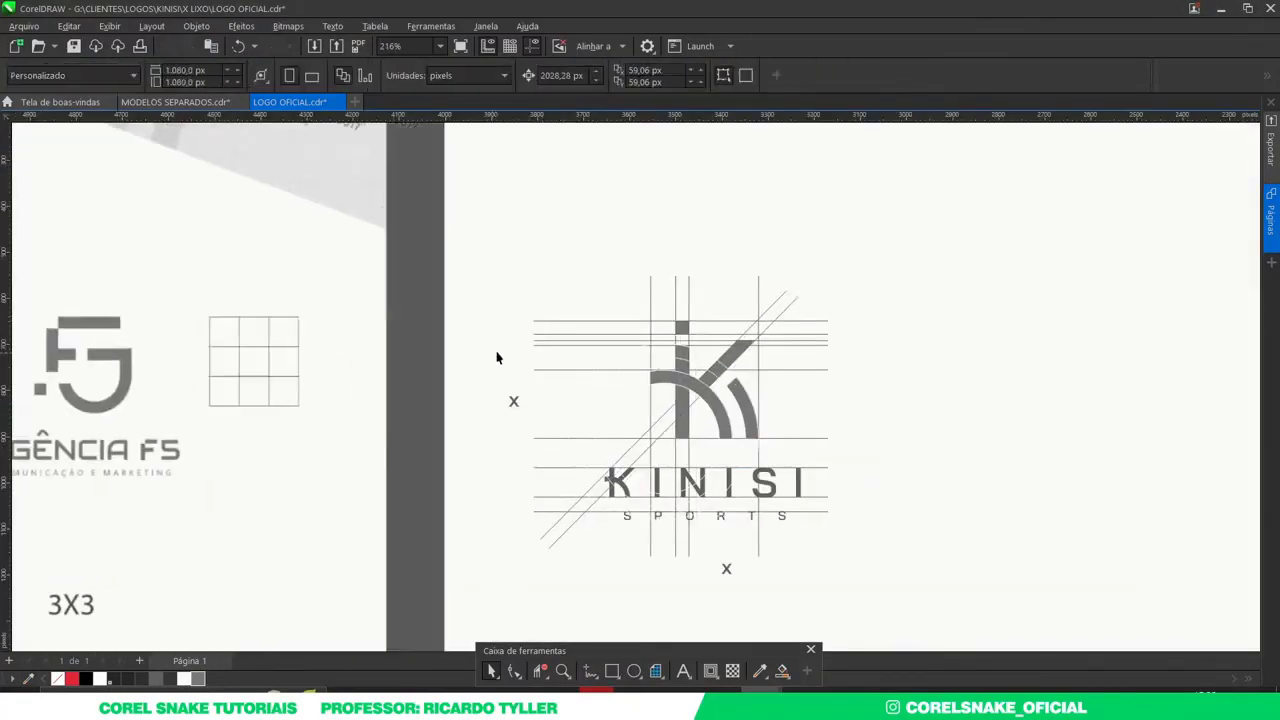
pyautogui.scroll(-3, 569, 537)
pyautogui.click(603, 421)
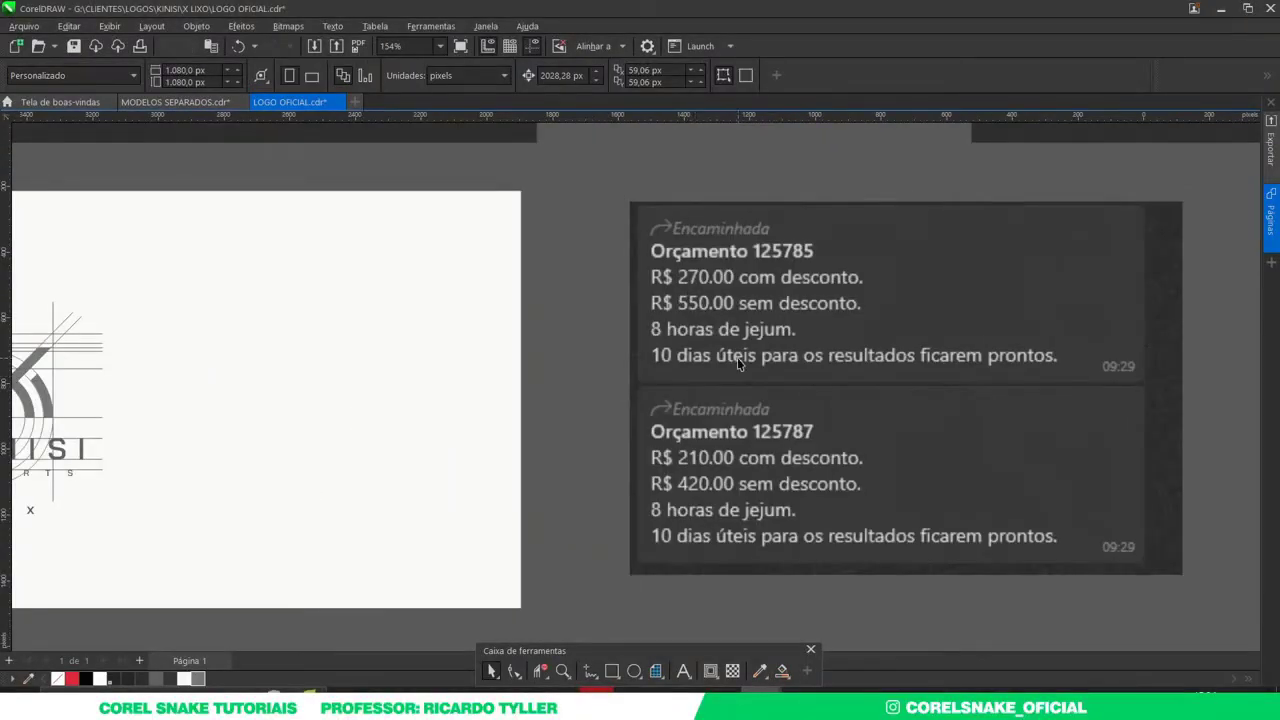
pyautogui.scroll(-5, 738, 363)
pyautogui.scroll(5, 577, 390)
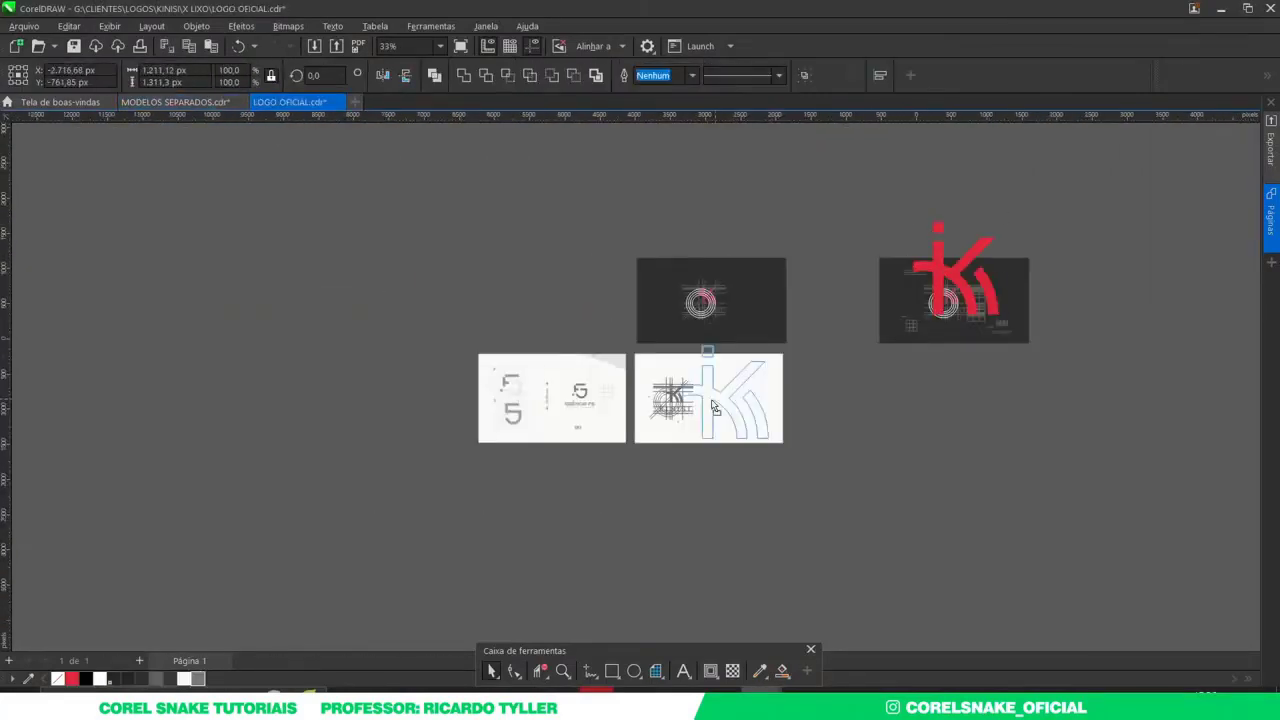
pyautogui.scroll(4, 714, 408)
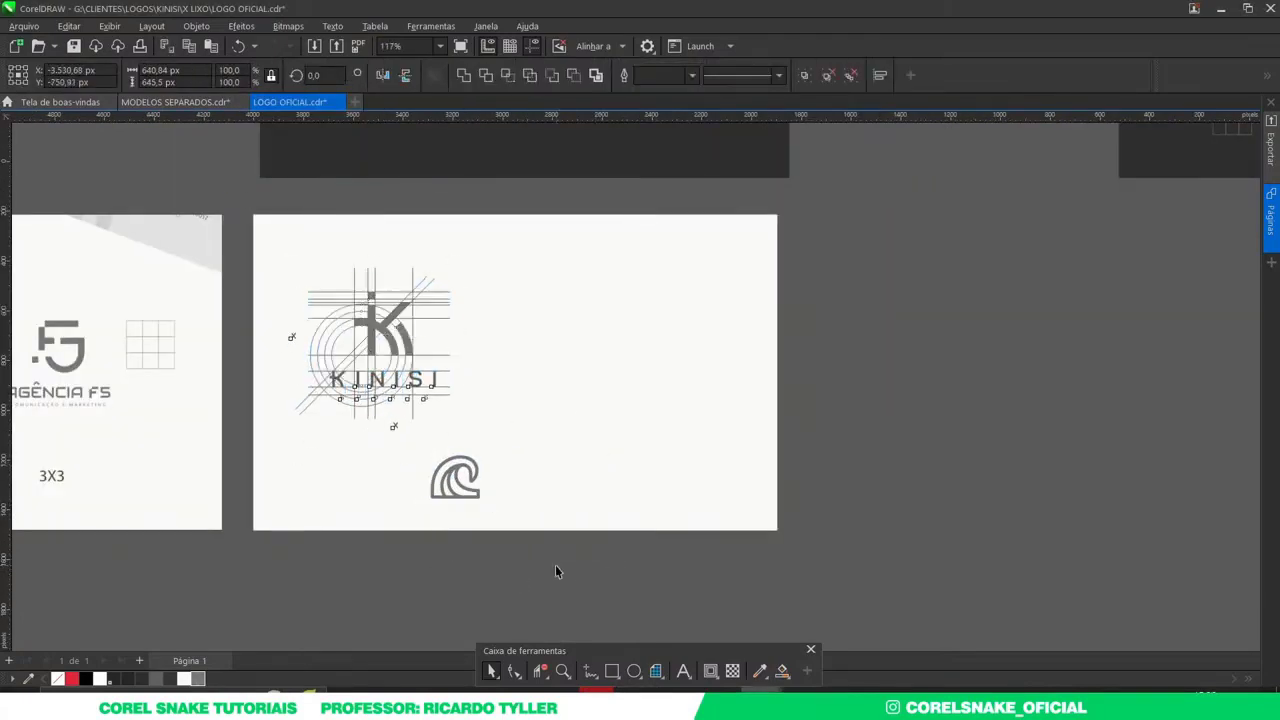
pyautogui.click(557, 572)
pyautogui.scroll(-2, 506, 476)
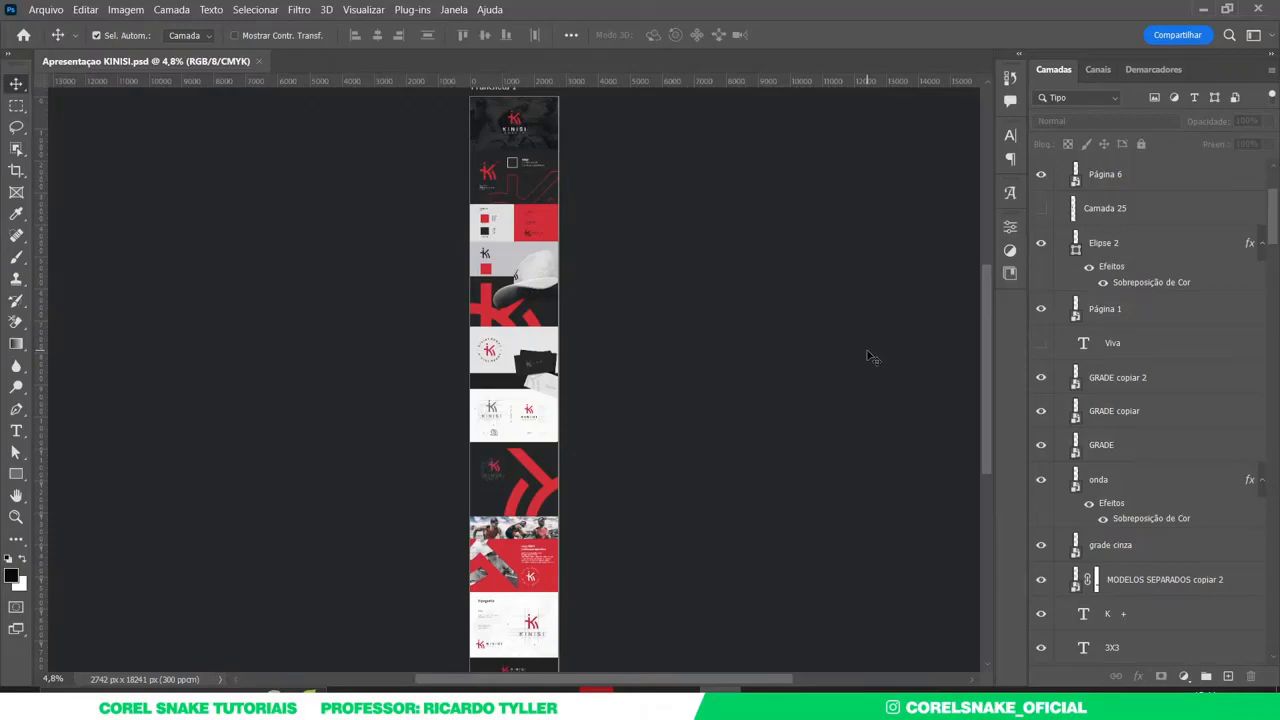
# Step: Switch to Photoshop, review the presentation artboard from its cover downwards and save the document
pyautogui.scroll(10, 471, 453)
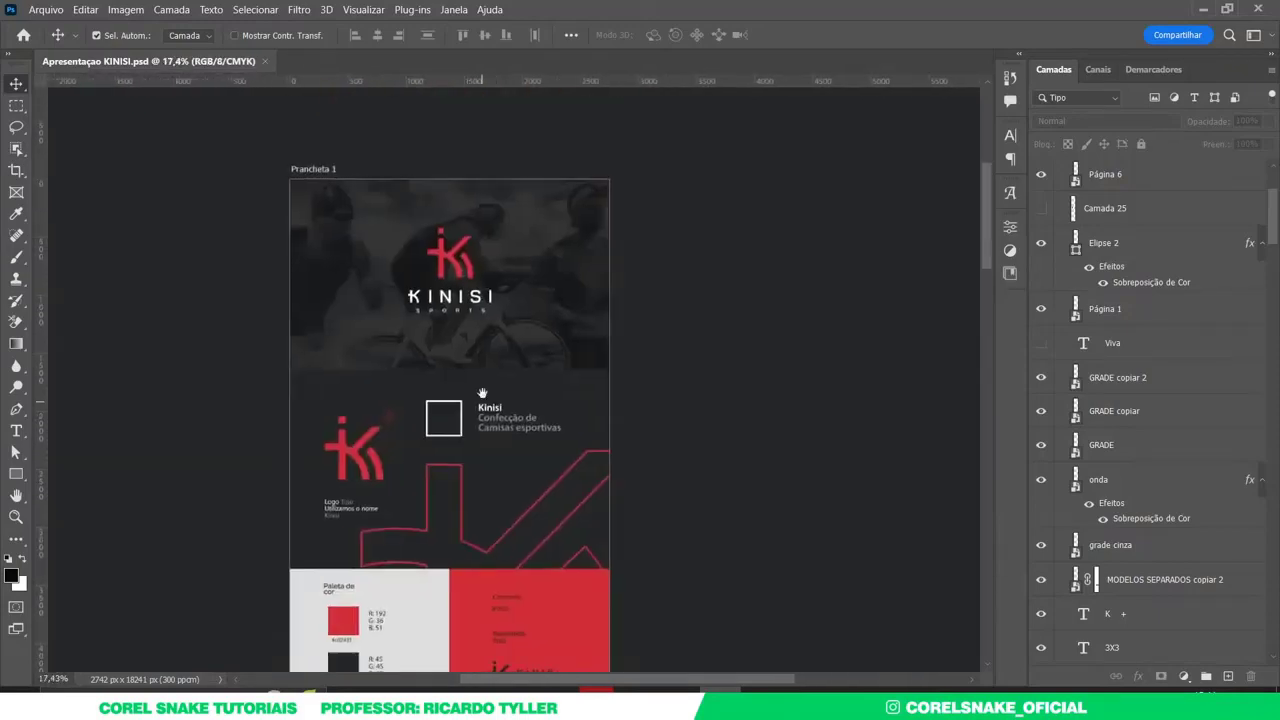
pyautogui.scroll(-6, 629, 363)
pyautogui.hotkey('ctrl', 's')
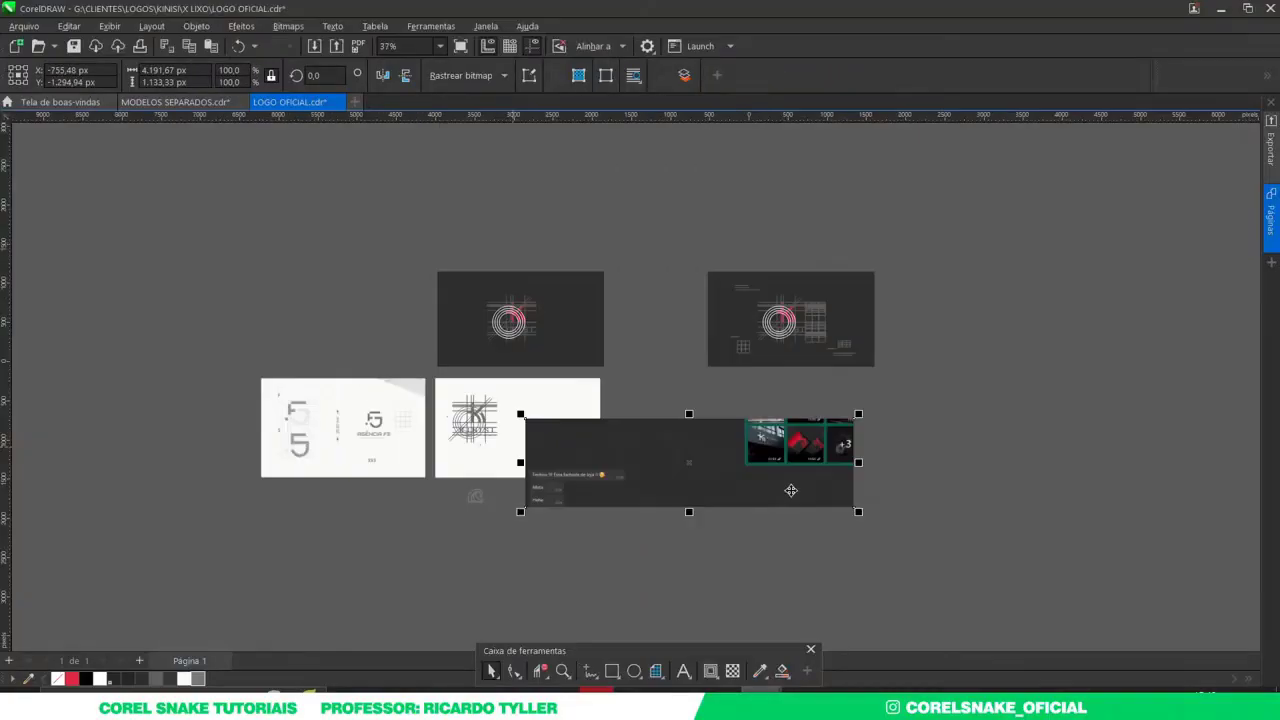
# Step: Switch to CorelDRAW and delete the wide chat screenshot overlapping the white page in LOGO OFICIAL.cdr
pyautogui.scroll(3, 688, 504)
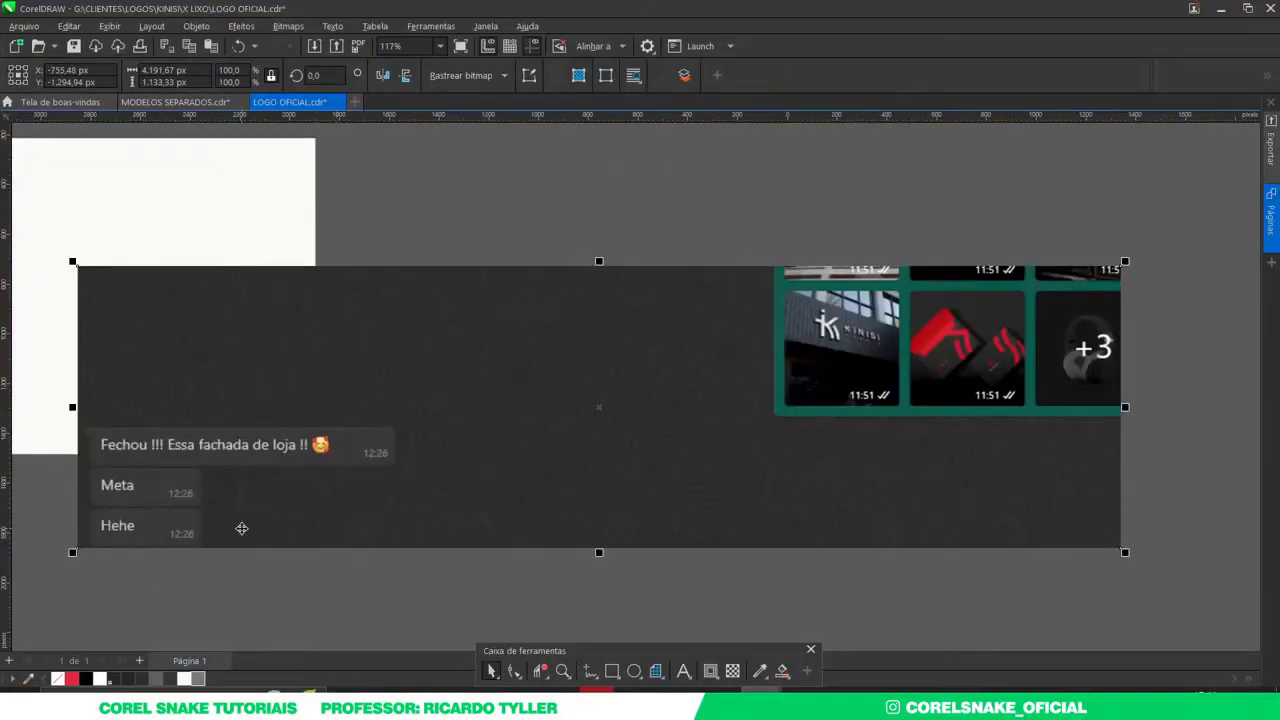
pyautogui.press('Delete')
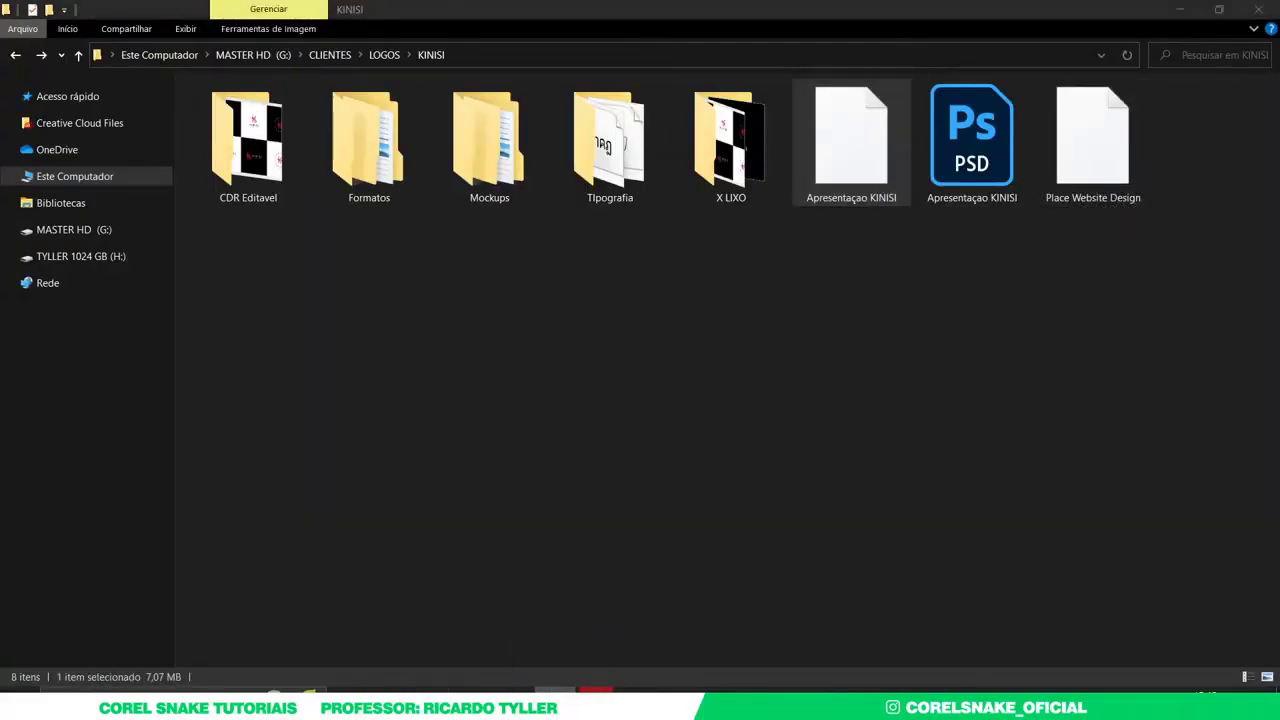
# Step: In File Explorer, delete the Place Website Design file from the KINISI folder and paste the copied file into the Apresentaçao folder
pyautogui.click(1093, 140)
pyautogui.press('Delete')
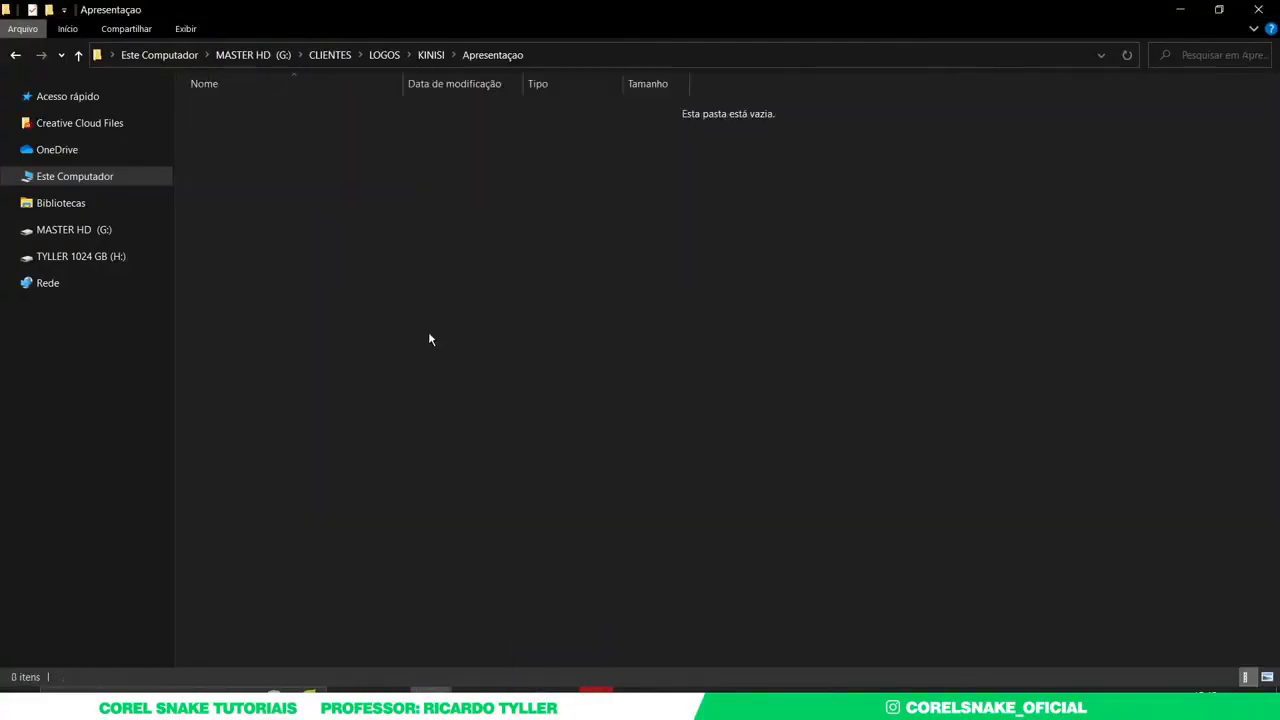
pyautogui.hotkey('ctrl', 'v')
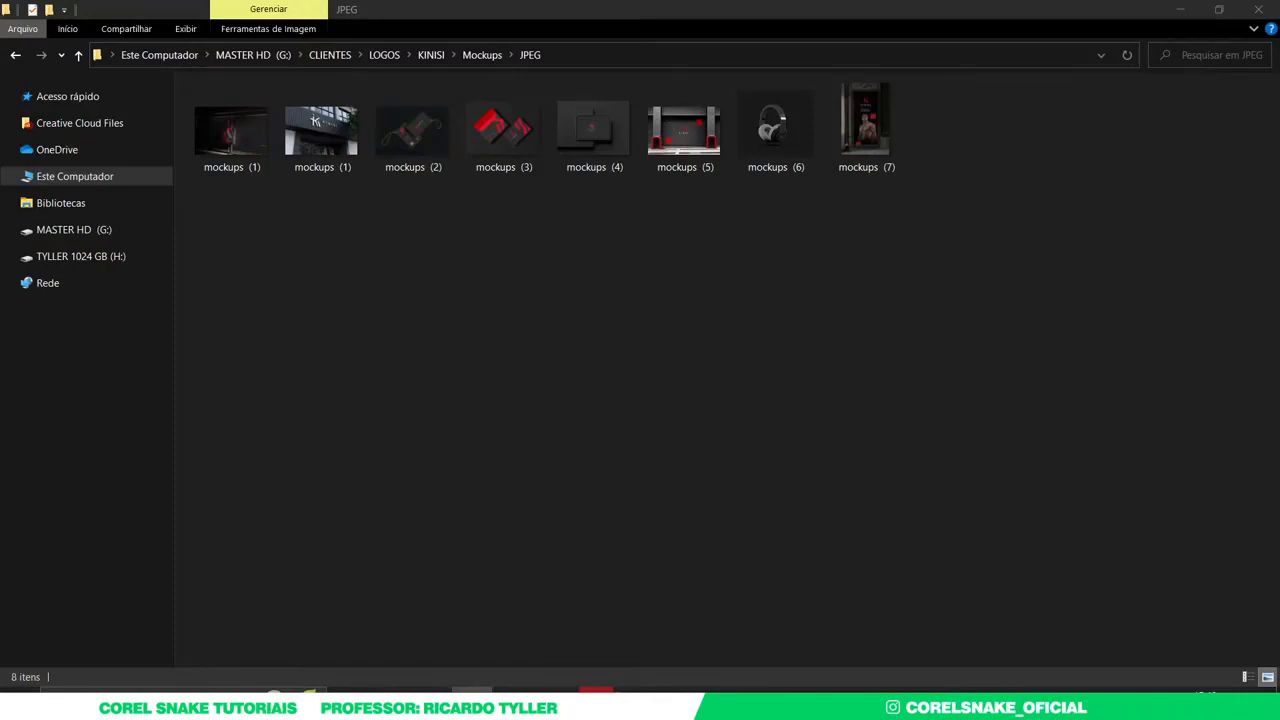
# Step: Remove the mockups (7) image from the JPEG folder inside Mockups
pyautogui.hotkey('ctrl', 'a')
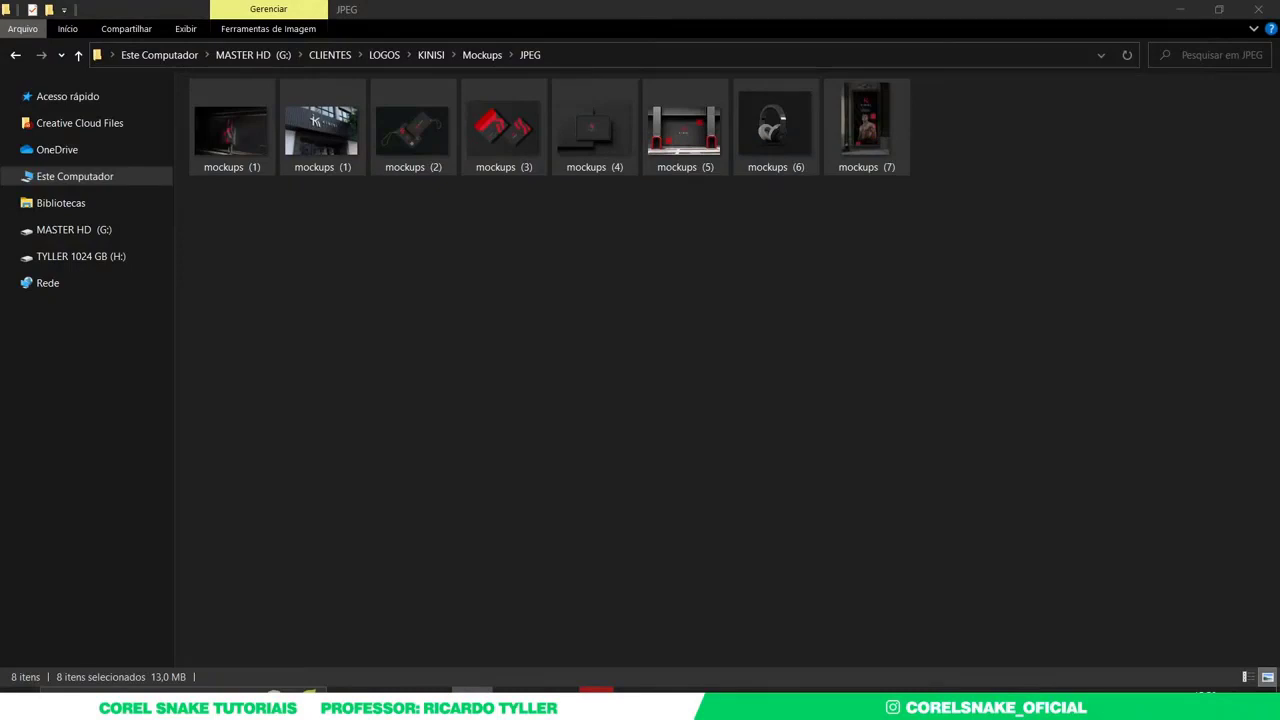
pyautogui.press('Delete')
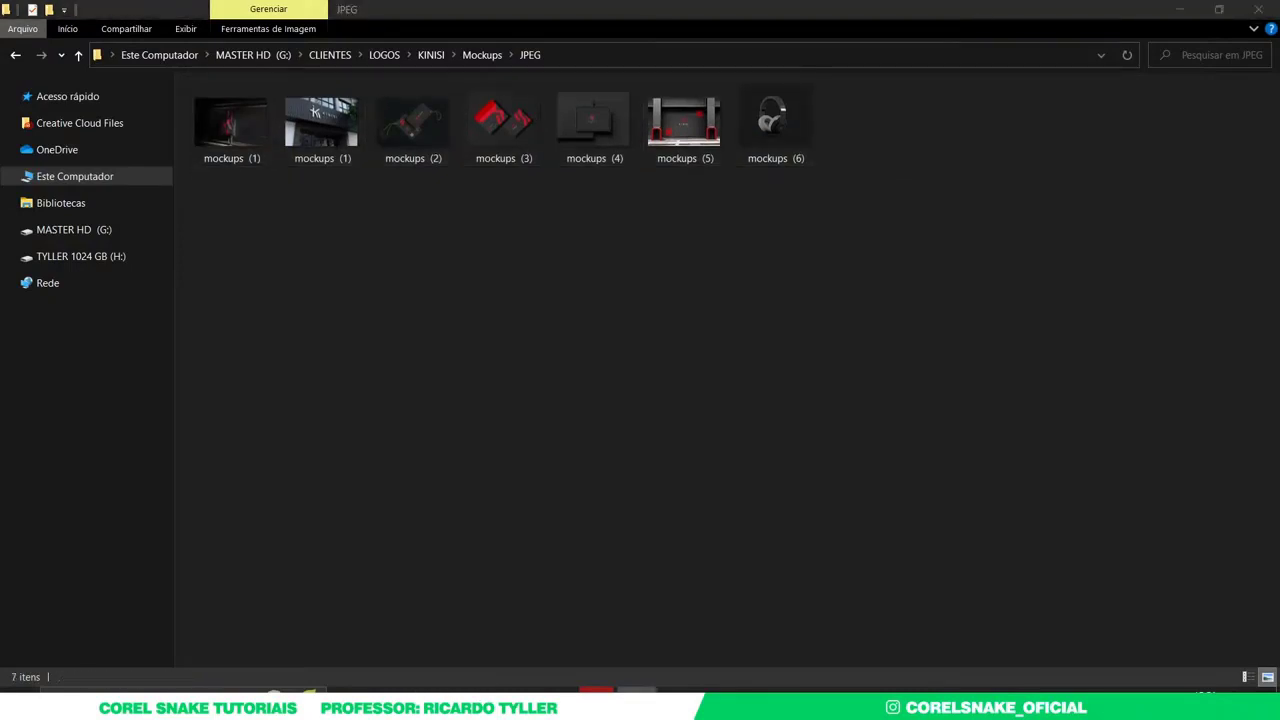
# Step: Return to the KINISI folder and create a new folder named "Logo finalizada - Kinisi"
pyautogui.hotkey('alt', 'Left')
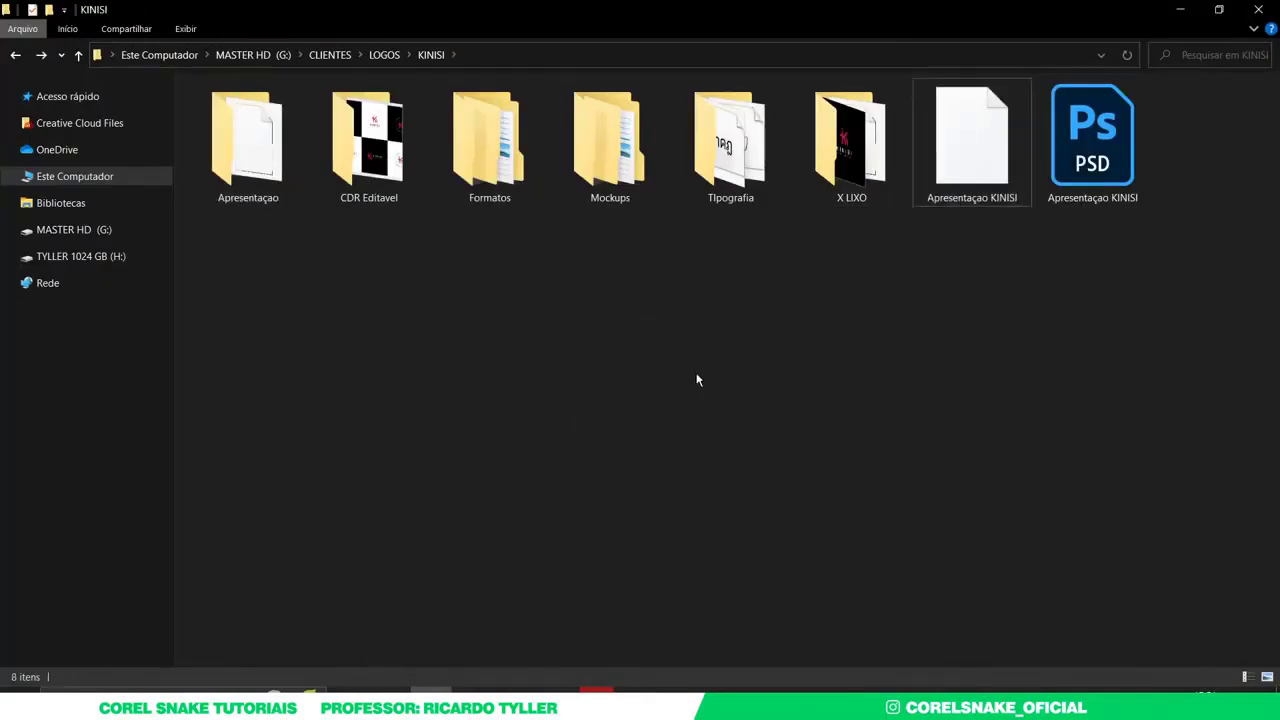
pyautogui.hotkey('ctrl', 'shift', 'n')
pyautogui.write('Logo finalizada -')
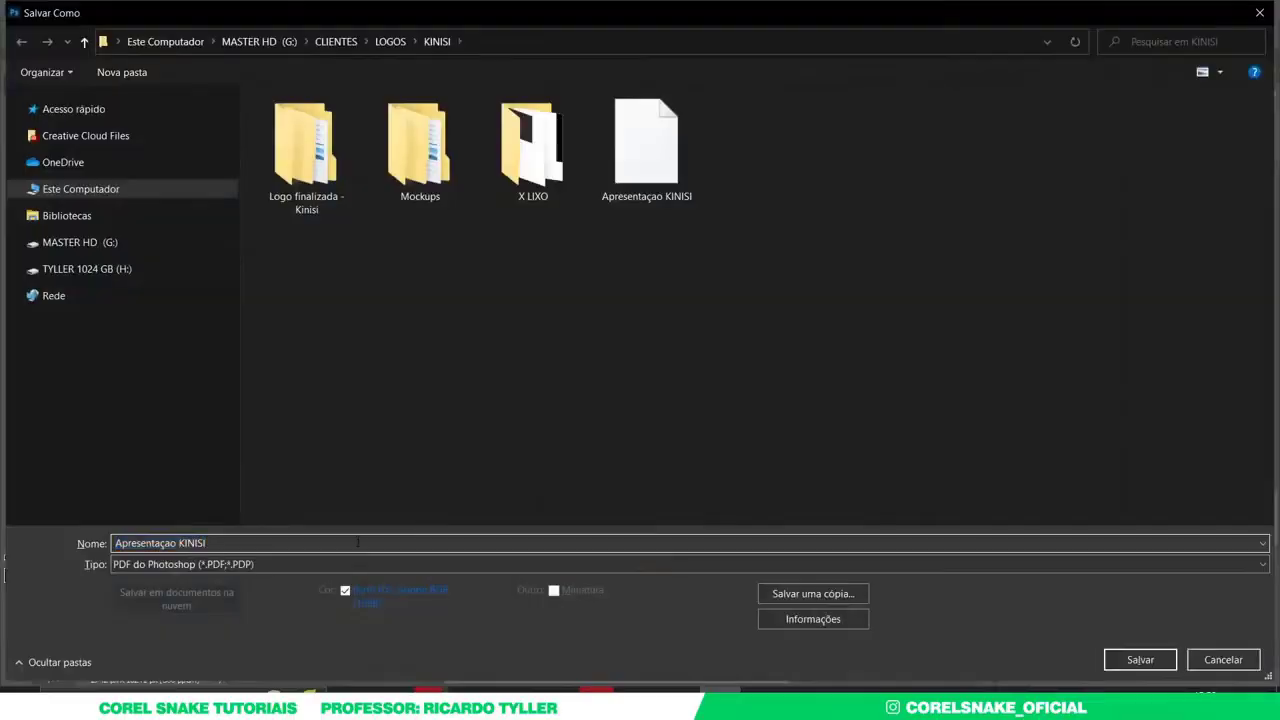
# Step: In Photoshop, save the presentation into the KINISI folder as Apresentaçao KINISI in Photoshop PDF format
pyautogui.click(180, 564)
pyautogui.click(180, 576)
pyautogui.press('Return')
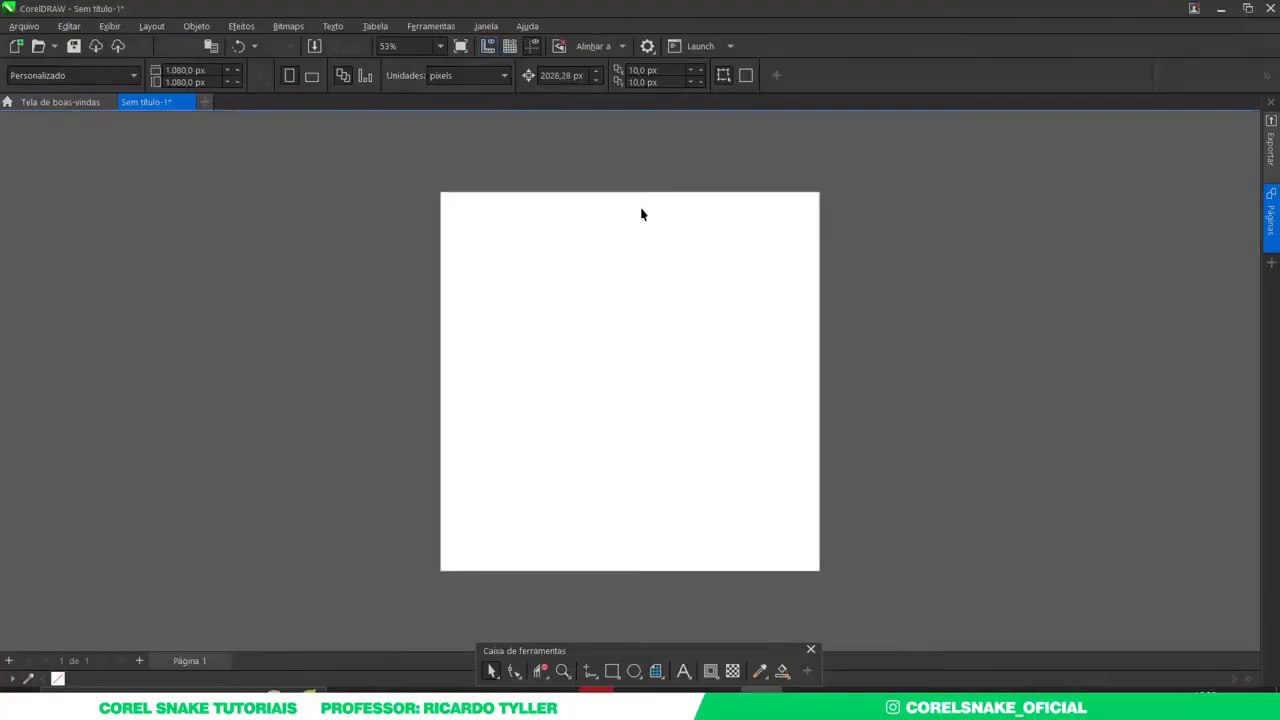
# Step: Switch to CorelDRAW and hide the Padrão toolbar and the menu bar in the untitled document's workspace
pyautogui.rightClick(482, 41)
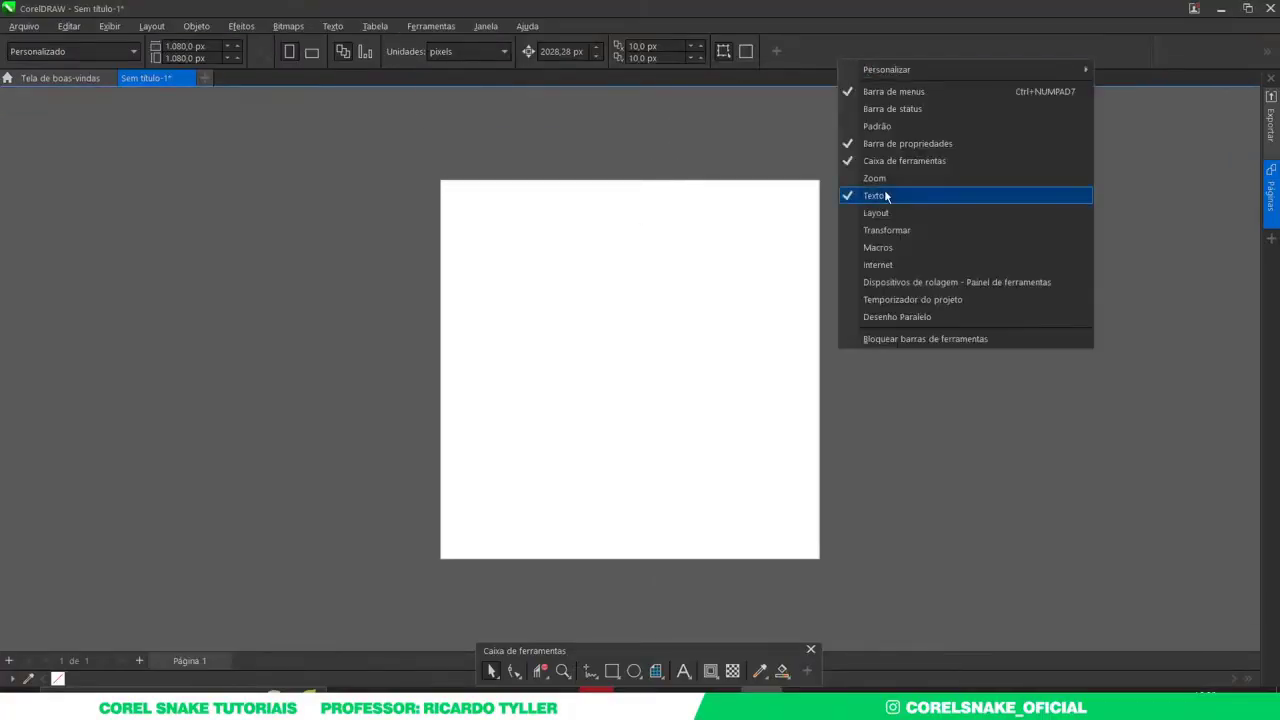
pyautogui.click(890, 77)
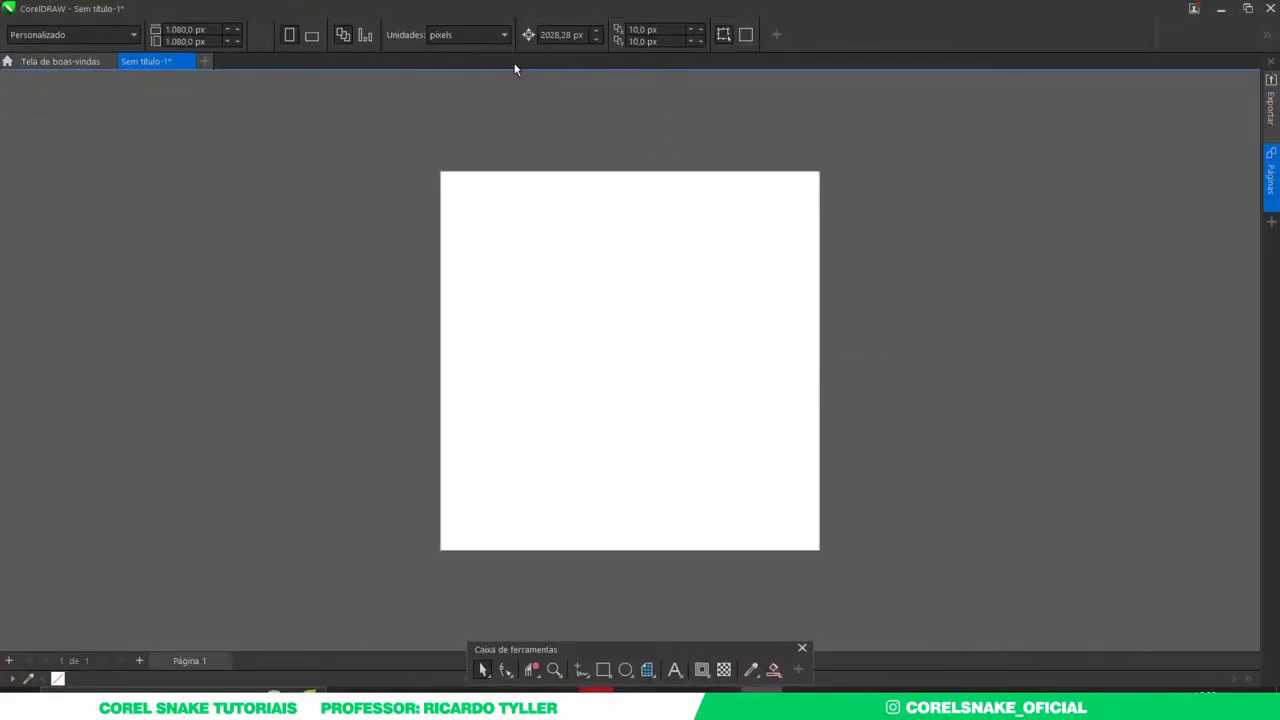
# Step: Open the CorelDRAW options and review the global hardware acceleration, workspace, tool and appearance settings
pyautogui.hotkey('ctrl', 'j')
pyautogui.click(937, 100)
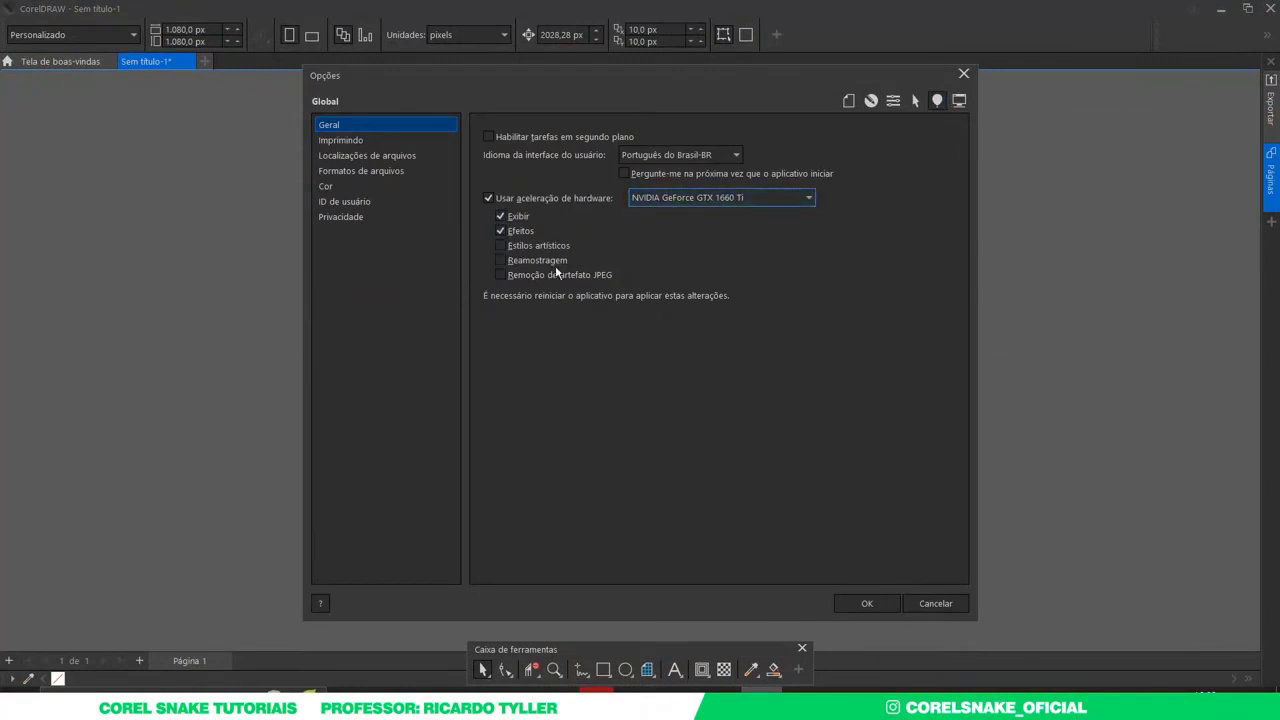
pyautogui.click(893, 100)
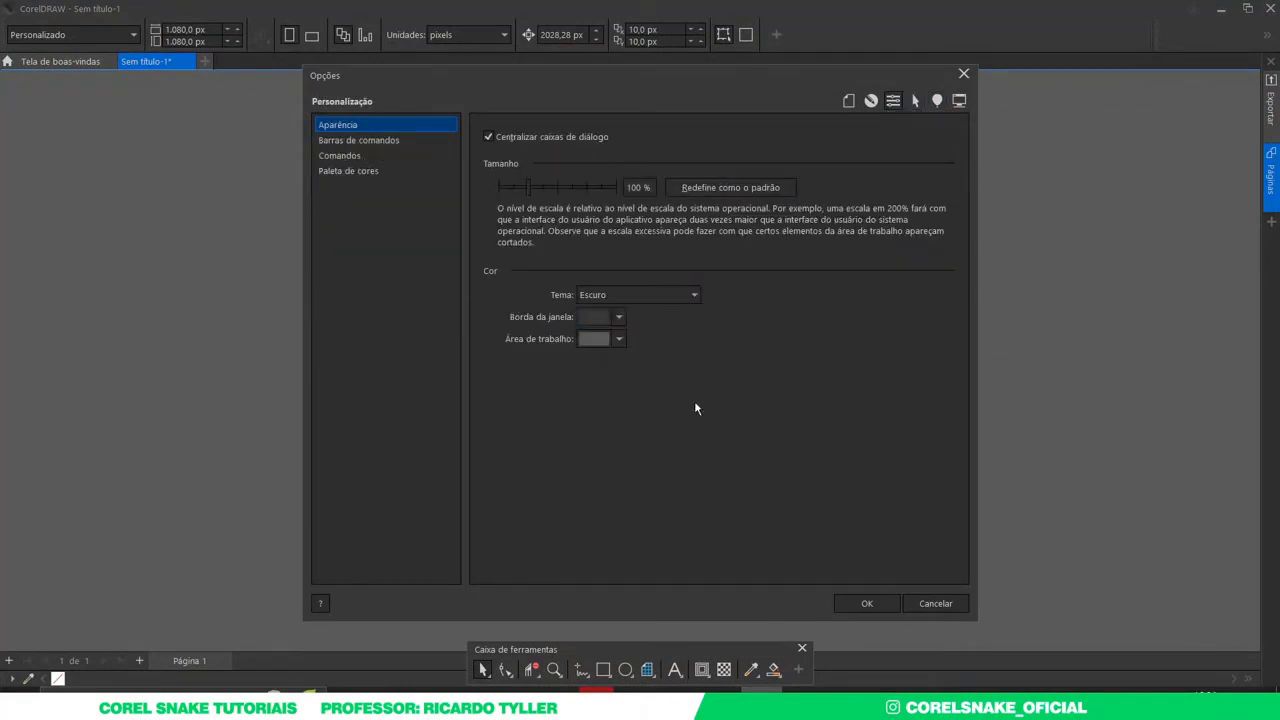
pyautogui.click(959, 100)
pyautogui.click(915, 100)
pyautogui.click(937, 100)
pyautogui.click(893, 100)
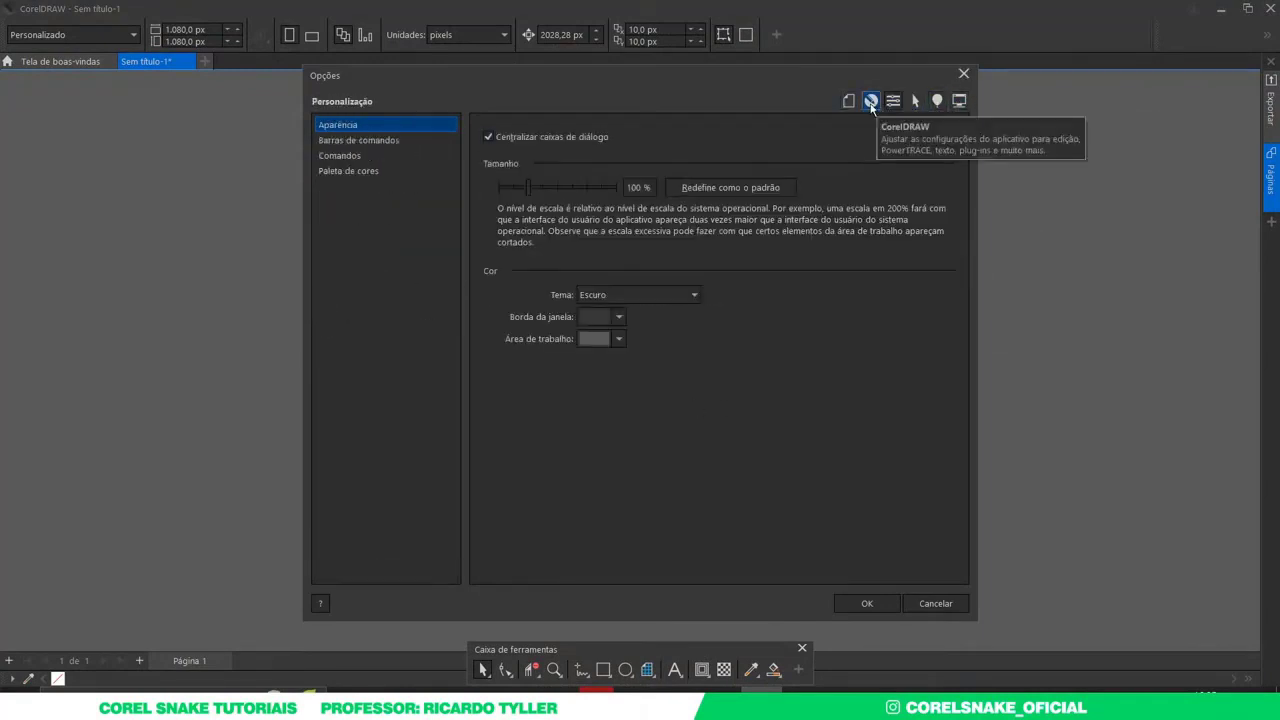
# Step: Open the application's Salvar options and examine the interval choices for automatic backup
pyautogui.click(871, 100)
pyautogui.click(330, 247)
pyautogui.click(634, 272)
pyautogui.click(630, 244)
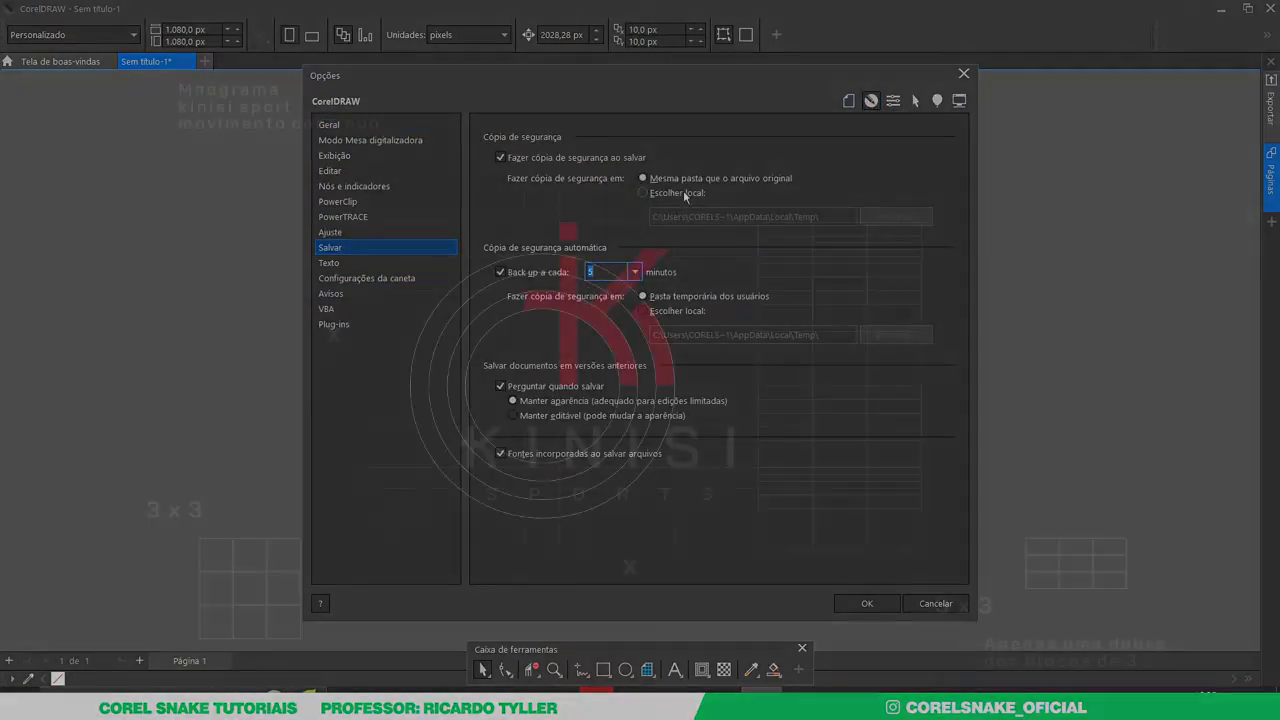